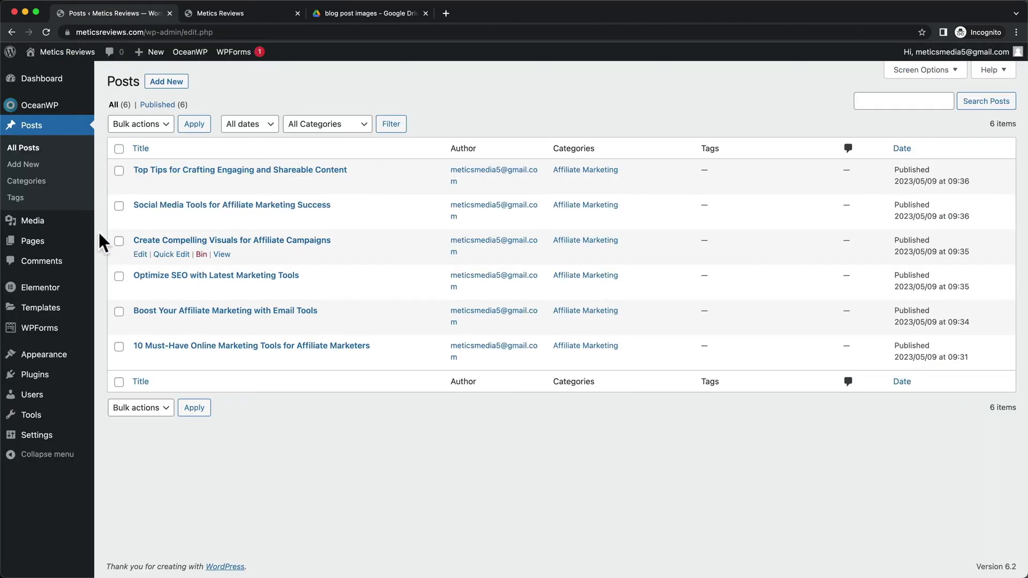
Go to Pages and add a new page in the block editor
{"action": "left_click", "coordinate": [48, 243]}
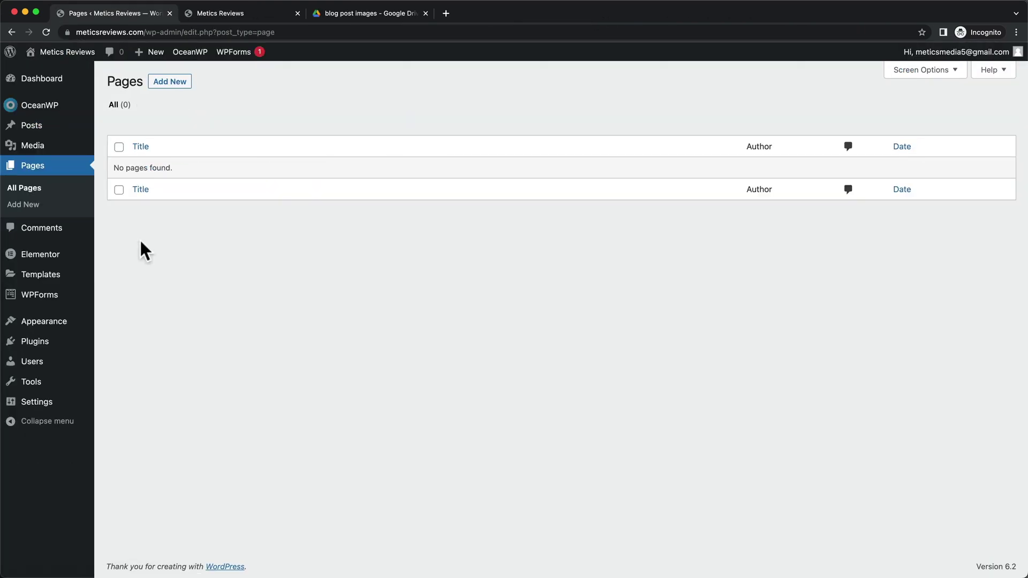
{"action": "left_click", "coordinate": [174, 84]}
{"action": "type", "text": "H"}
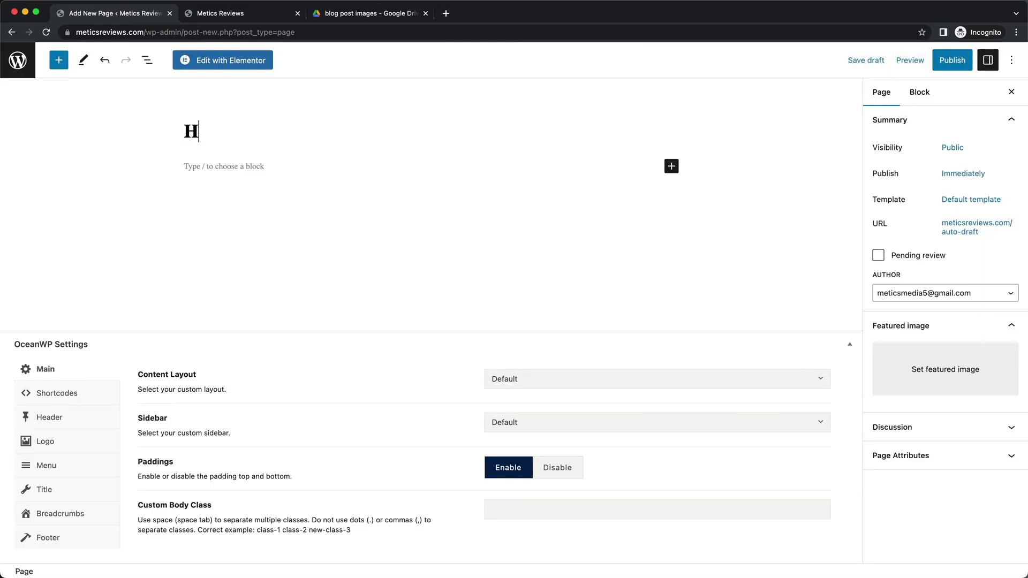
{"action": "type", "text": "ome"}
Set OceanWP layout to 100% Full Width, disable paddings, and hide the page title
{"action": "left_click", "coordinate": [544, 389]}
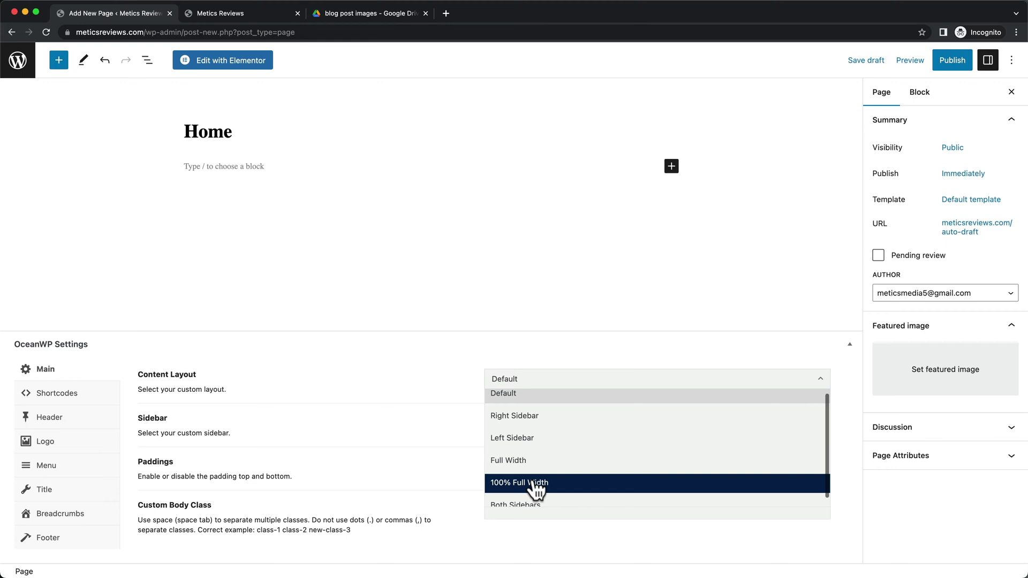
{"action": "left_click", "coordinate": [595, 486]}
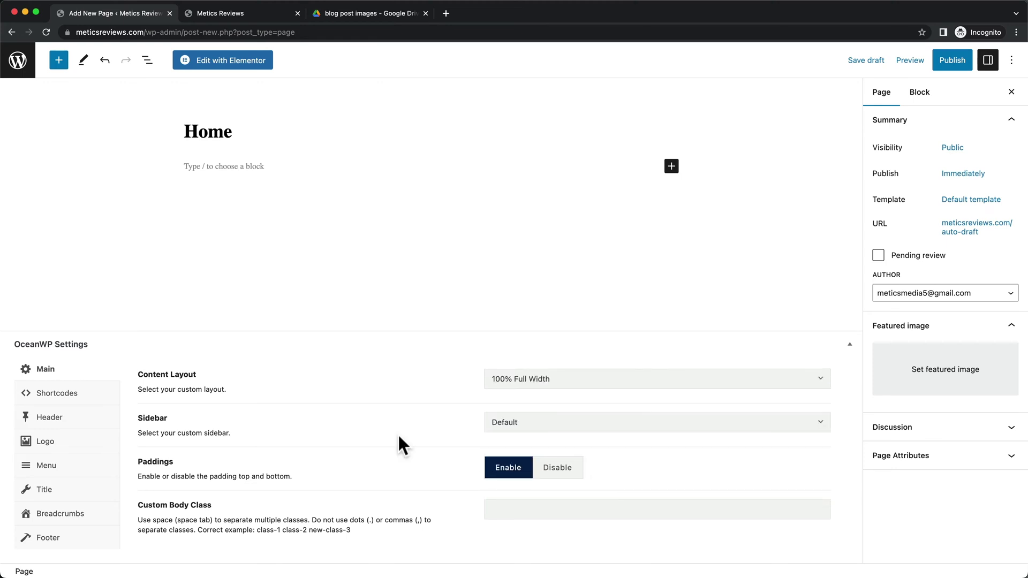
{"action": "left_click", "coordinate": [562, 477]}
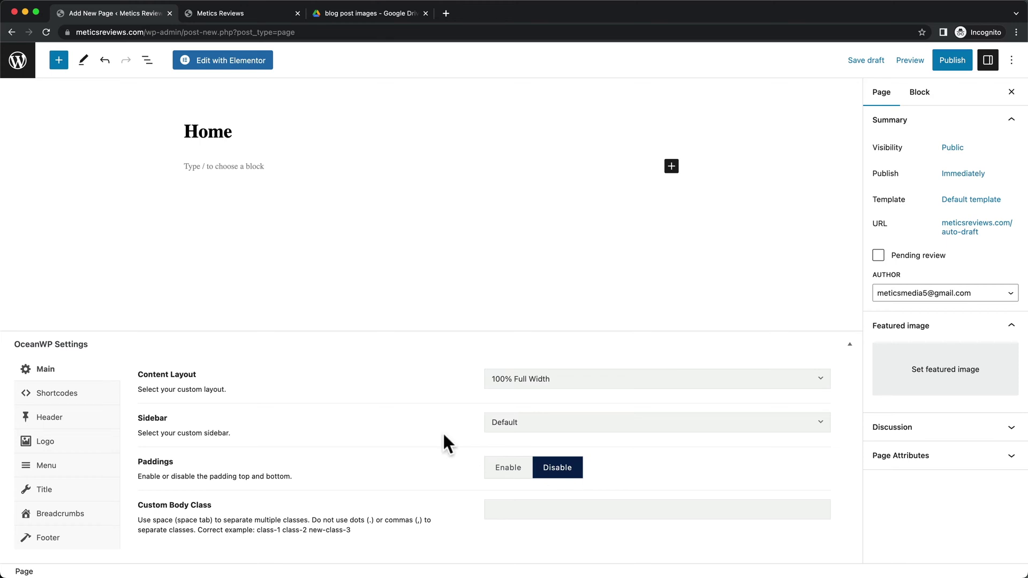
{"action": "left_click", "coordinate": [49, 491]}
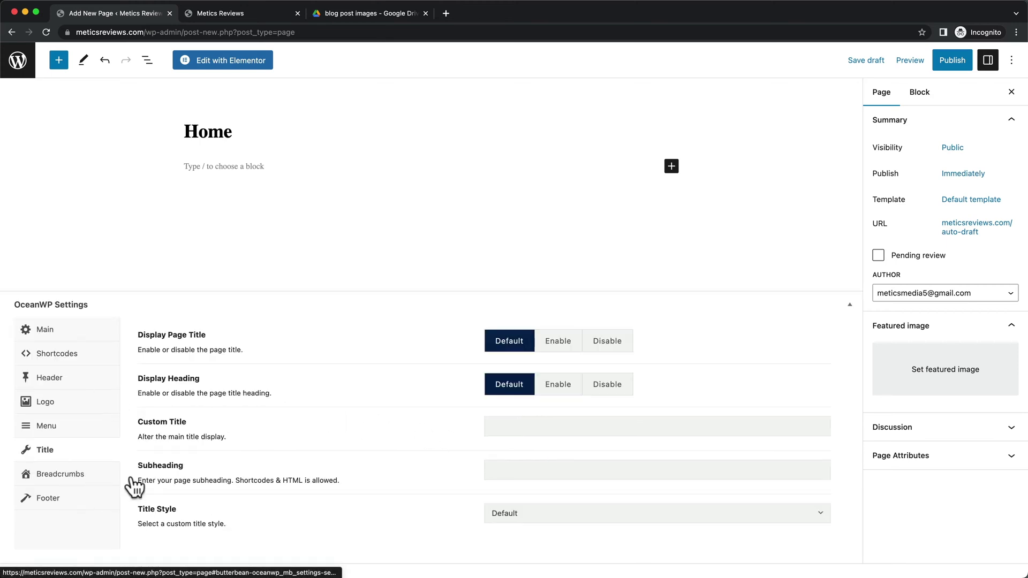
{"action": "left_click", "coordinate": [607, 346]}
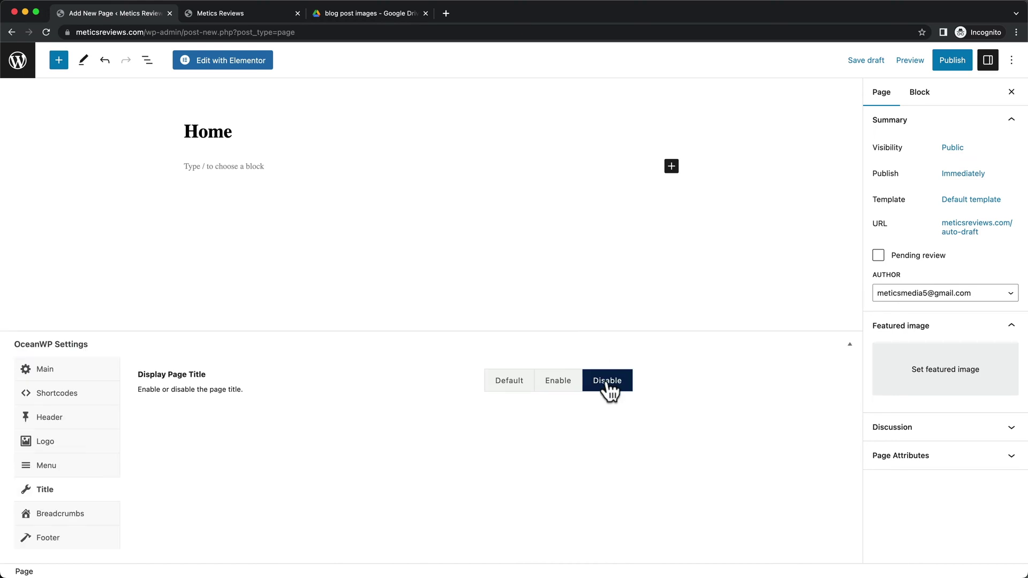
Publish the Home page and open its View Page link separately
{"action": "left_click", "coordinate": [954, 66]}
{"action": "left_click", "coordinate": [911, 68]}
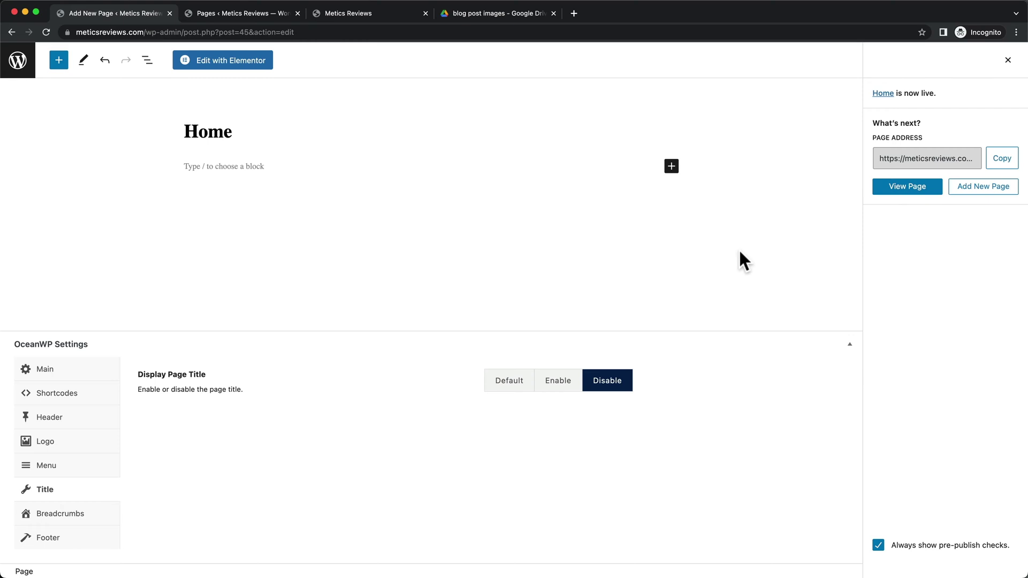
{"action": "right_click", "coordinate": [909, 191]}
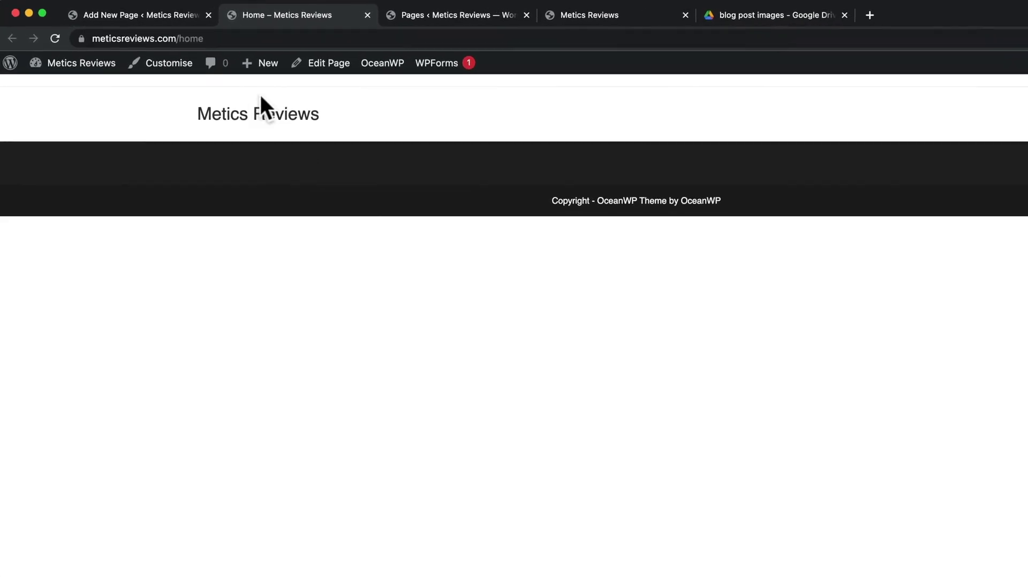
Compare the blank /home page with the site root, then return to /home
{"action": "left_click_drag", "start_coordinate": [166, 33], "coordinate": [87, 40]}
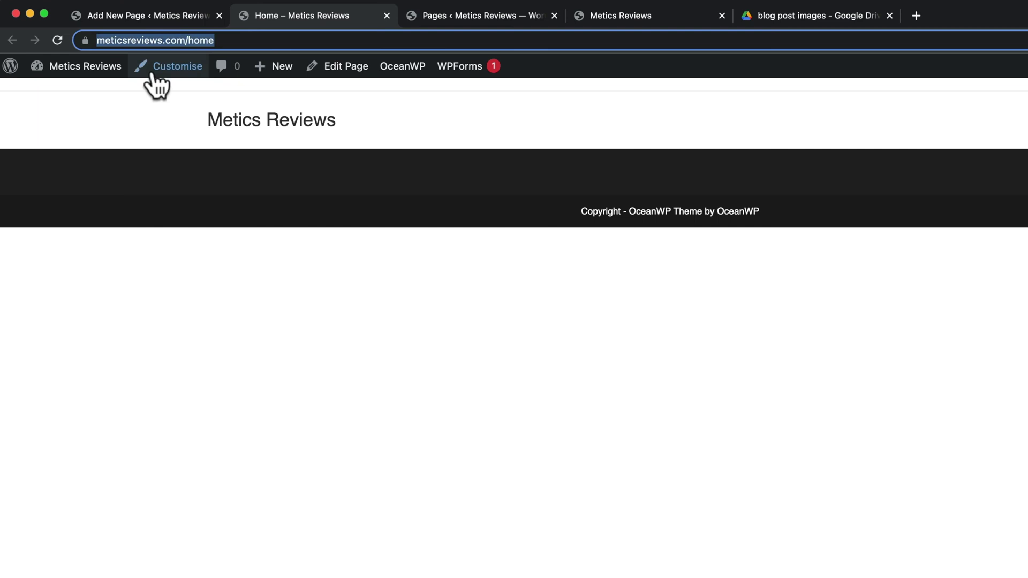
{"action": "left_click", "coordinate": [191, 40]}
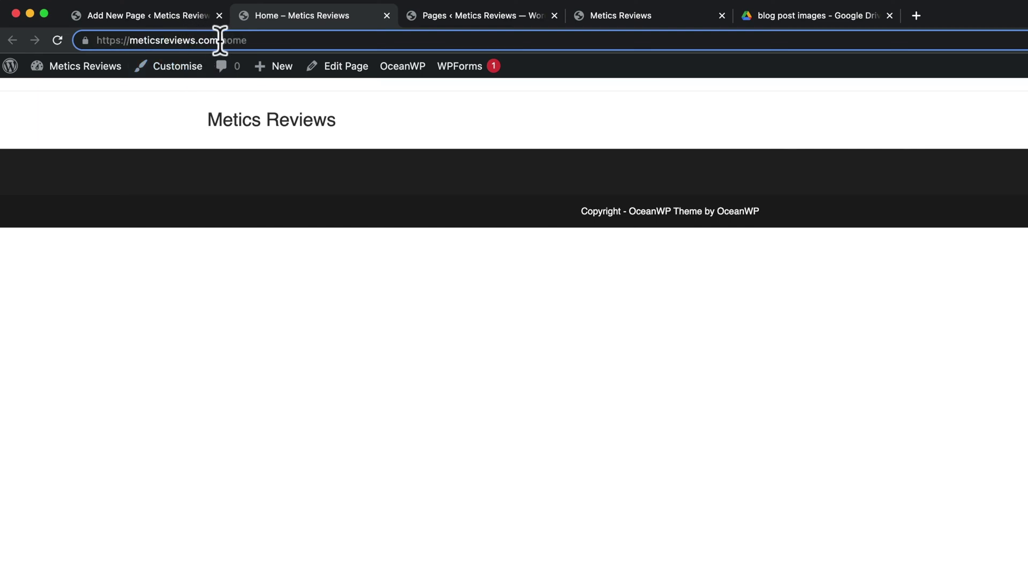
{"action": "left_click_drag", "start_coordinate": [220, 40], "coordinate": [269, 40]}
{"action": "key", "text": "BackSpace"}
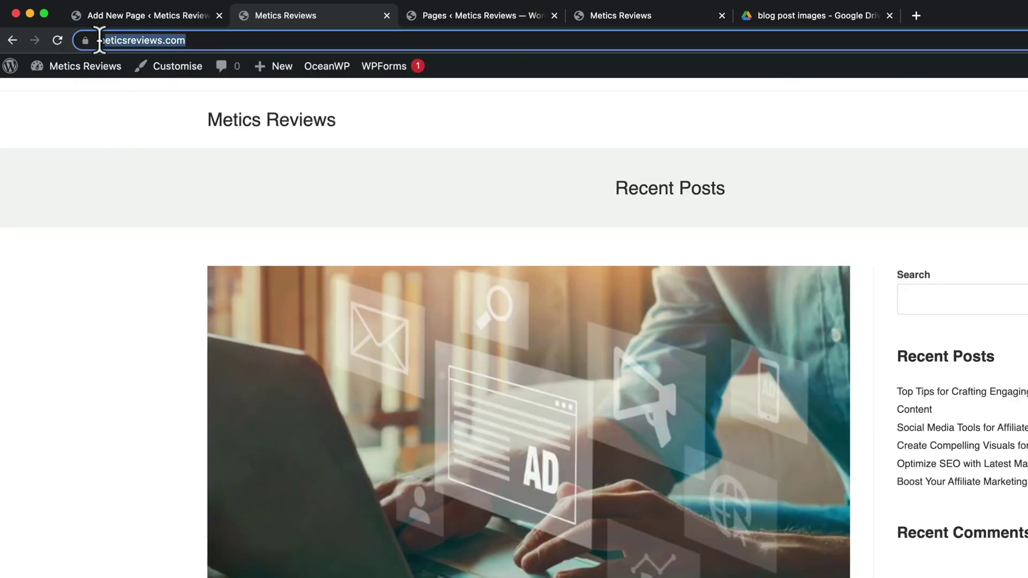
{"action": "left_click", "coordinate": [209, 39]}
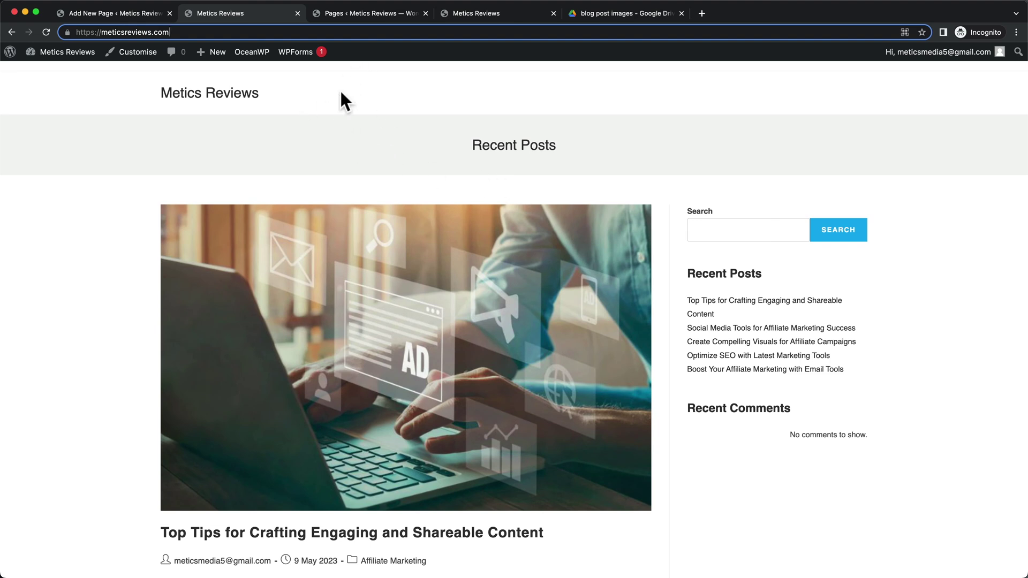
{"action": "key", "text": "super+bracketleft"}
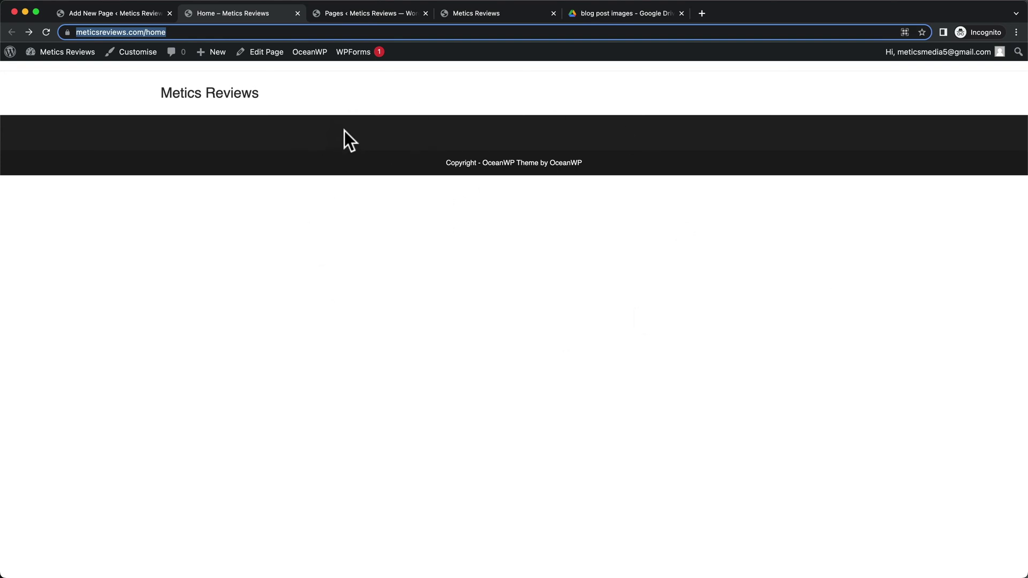
Return from the Home page editor to the Pages list, then open Settings > Reading
{"action": "left_click", "coordinate": [155, 11]}
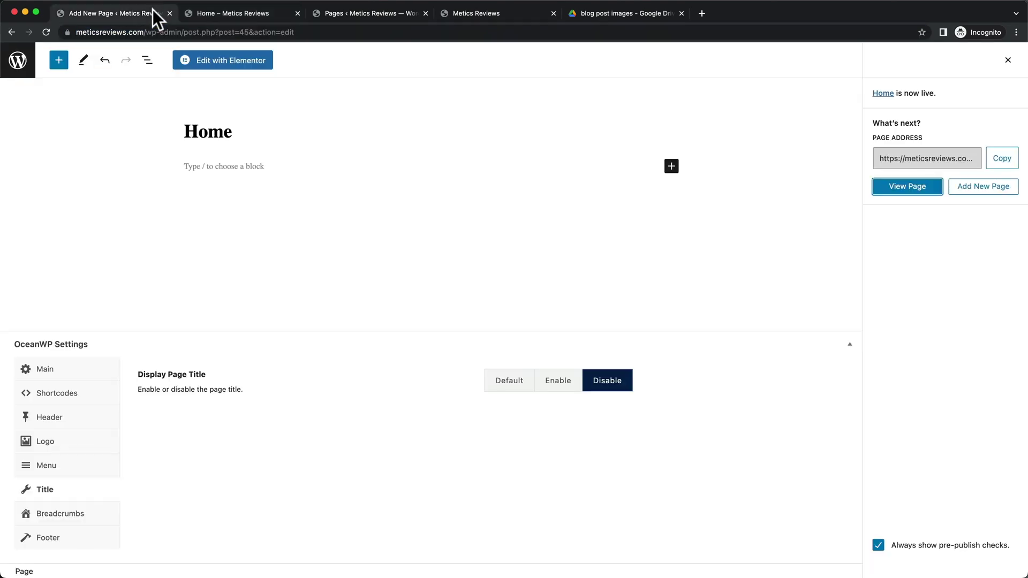
{"action": "left_click", "coordinate": [25, 69]}
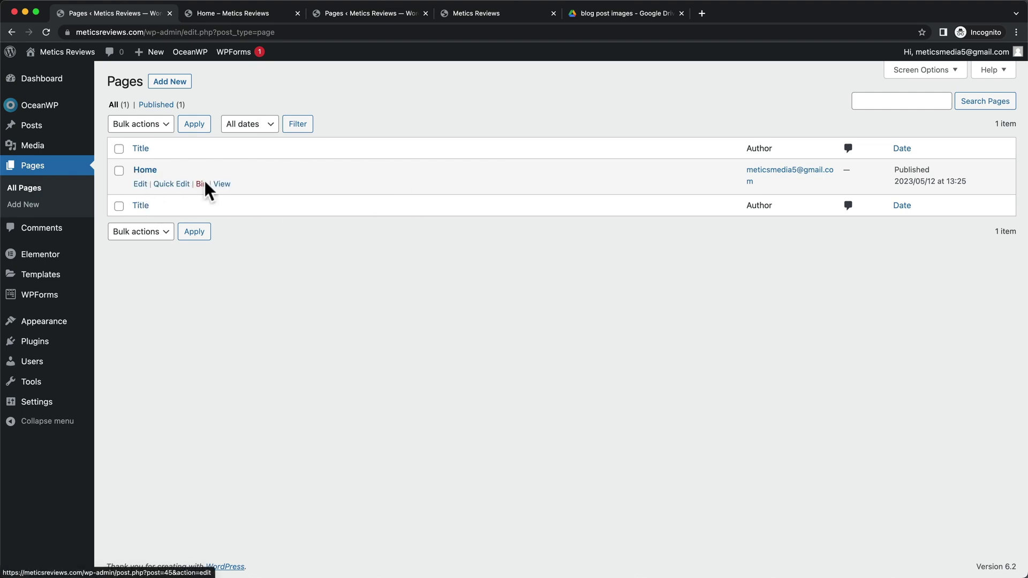
{"action": "mouse_move", "coordinate": [37, 402]}
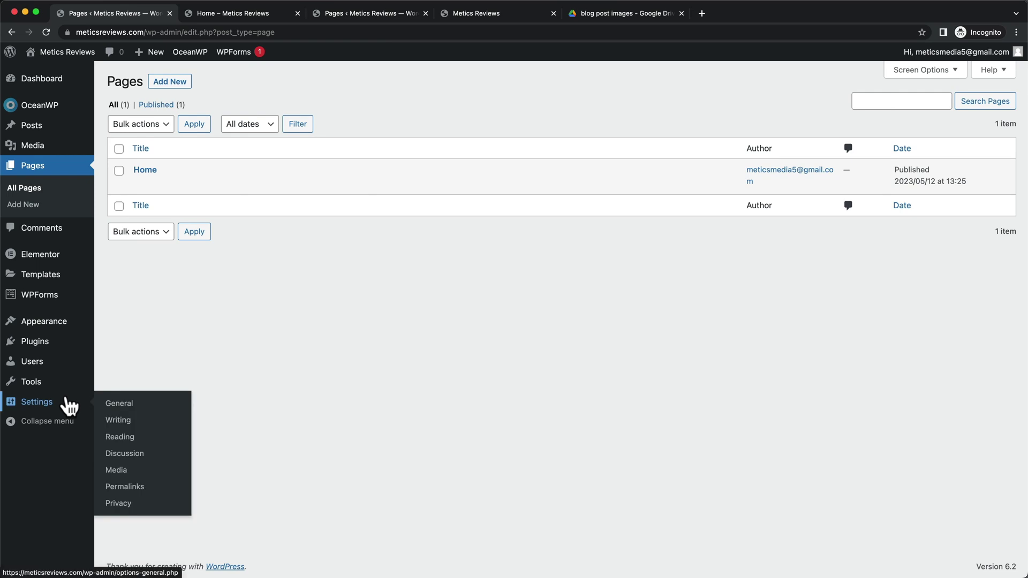
{"action": "left_click", "coordinate": [122, 439]}
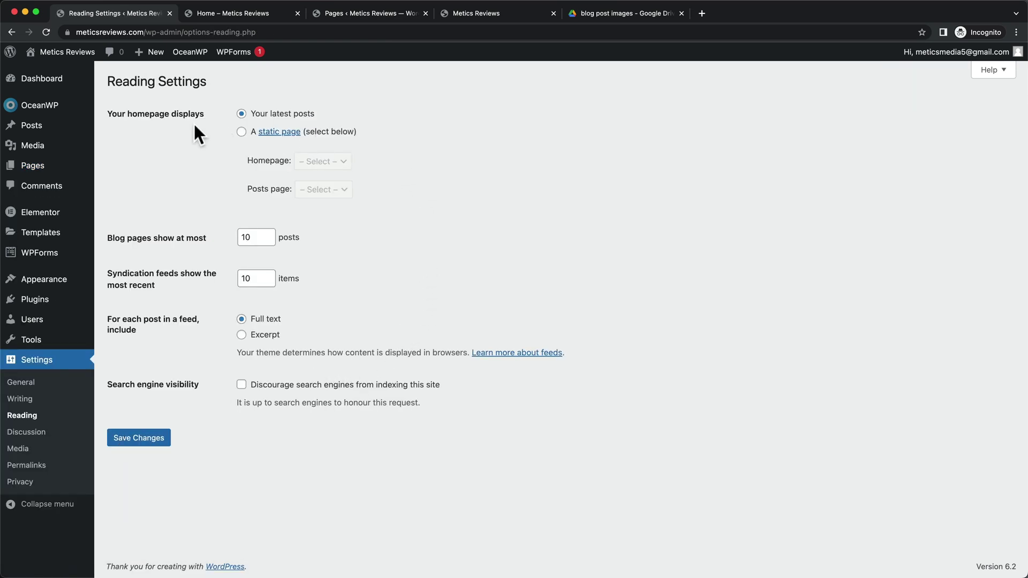
Choose 'A static page' with Home as the homepage and save the changes
{"action": "left_click", "coordinate": [242, 135]}
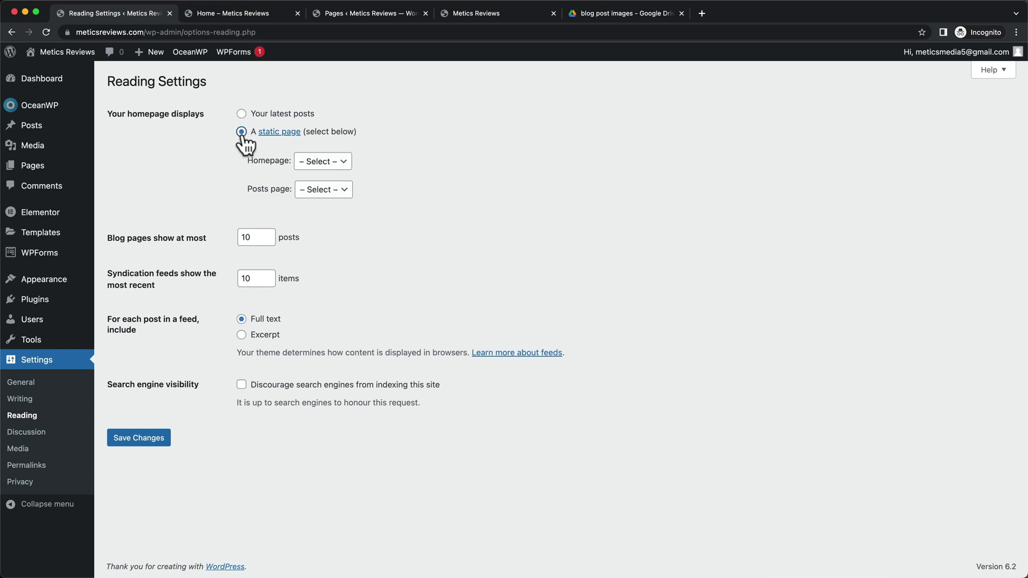
{"action": "left_click", "coordinate": [338, 164]}
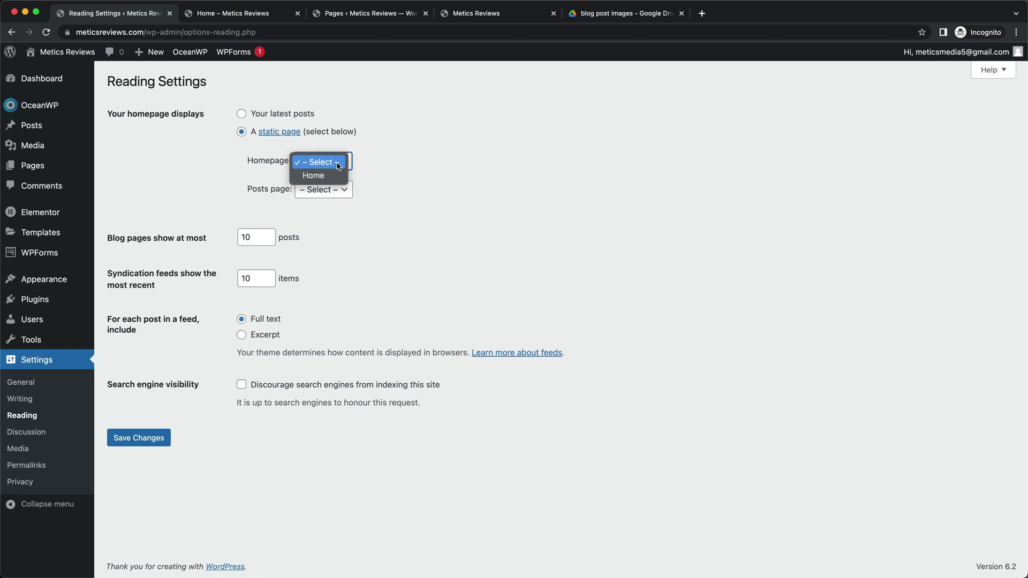
{"action": "left_click", "coordinate": [320, 176]}
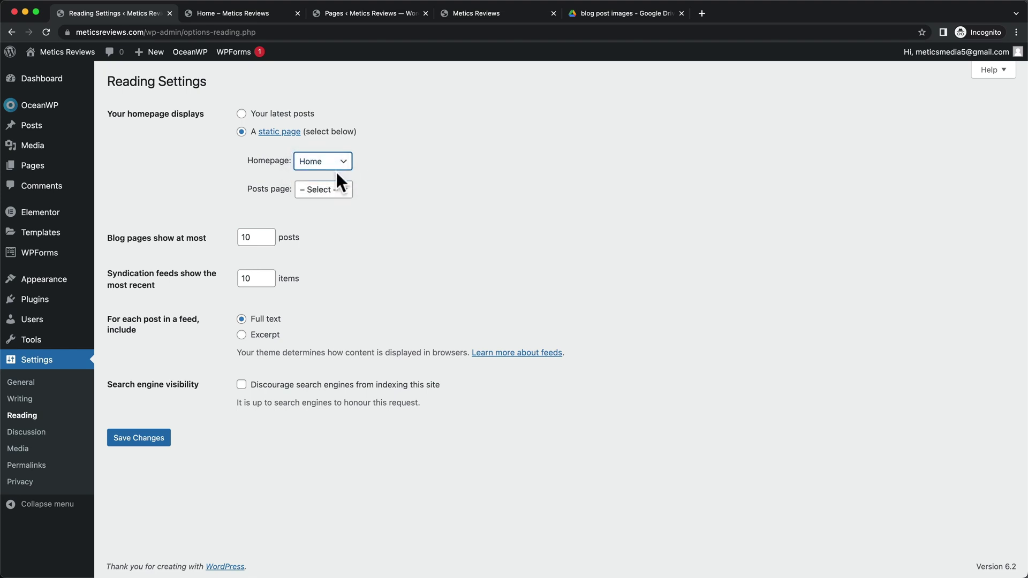
{"action": "left_click", "coordinate": [152, 439]}
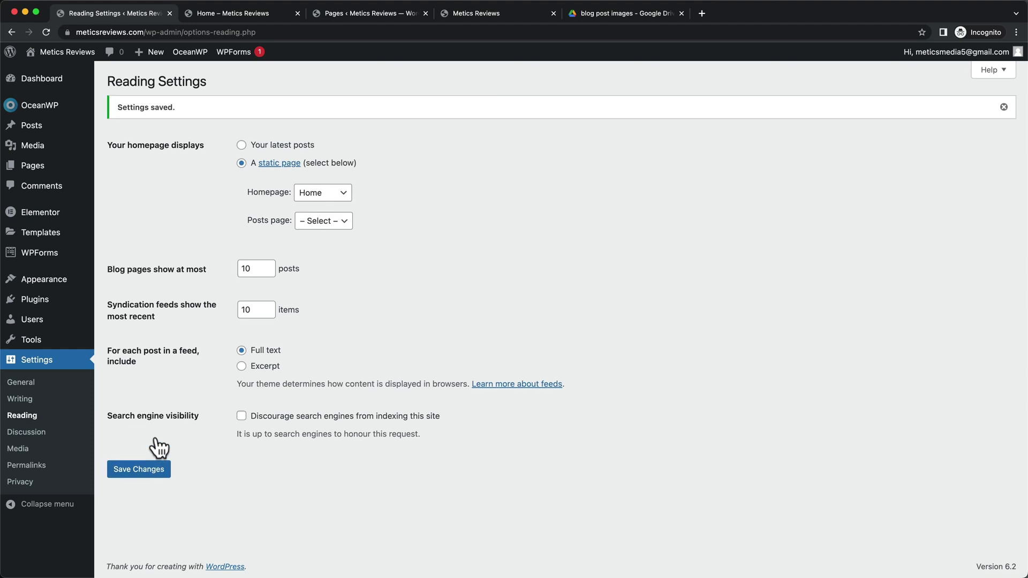
{"action": "mouse_move", "coordinate": [67, 51]}
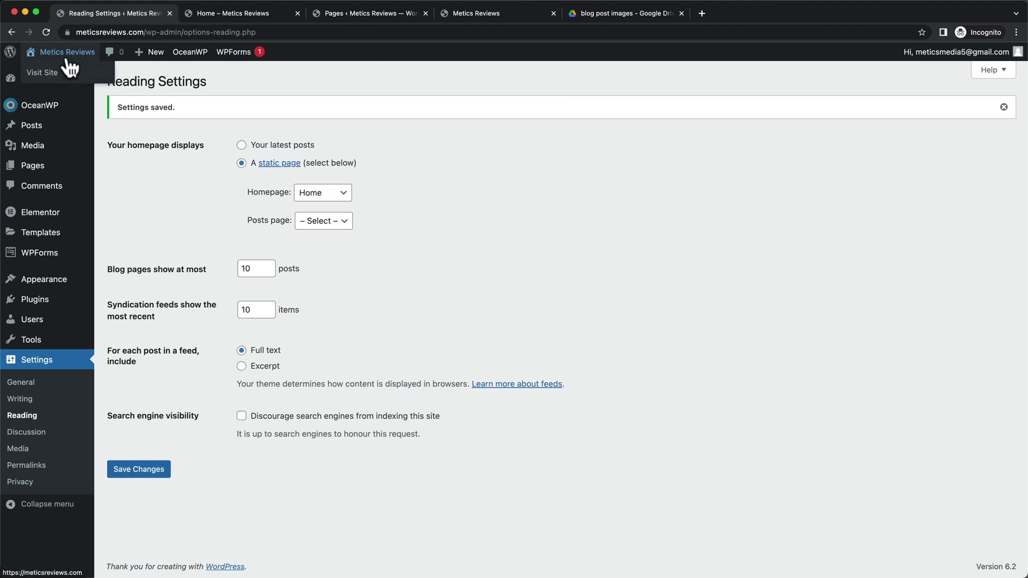
View the live front page, then confirm Home is labelled '— Front Page' in Pages
{"action": "left_click", "coordinate": [50, 77], "text": "super"}
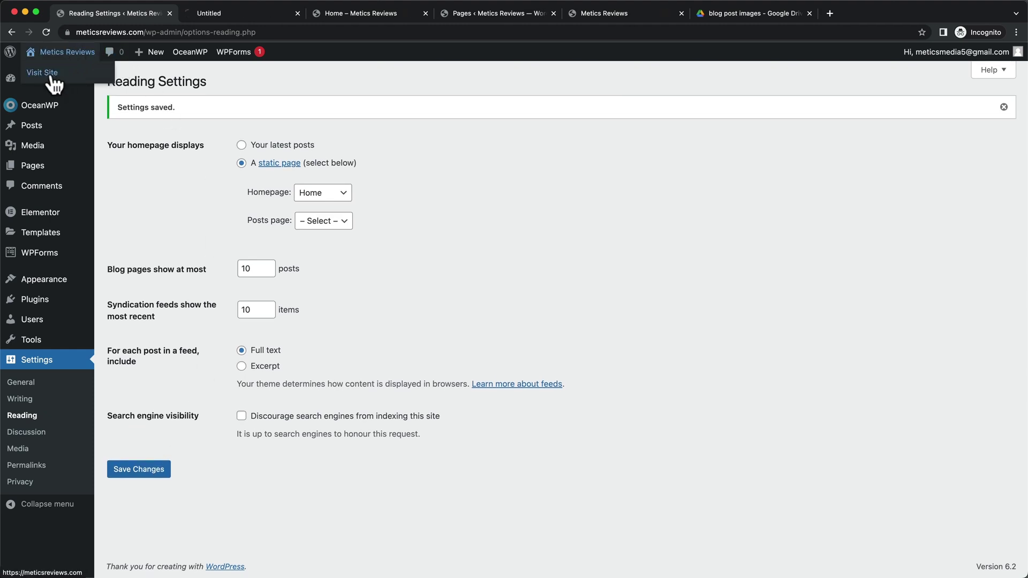
{"action": "left_click", "coordinate": [241, 13]}
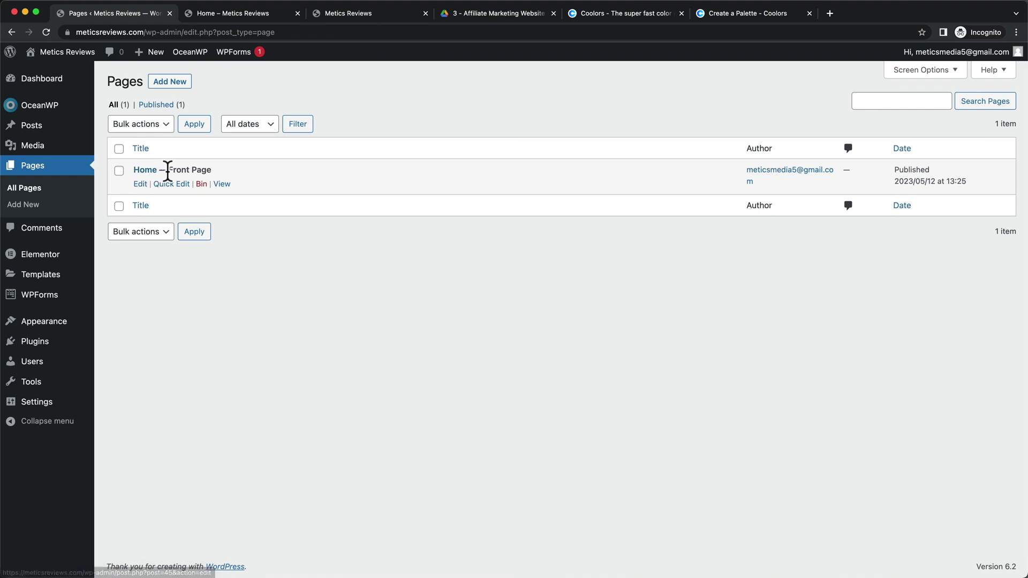
{"action": "left_click_drag", "start_coordinate": [168, 170], "coordinate": [213, 169]}
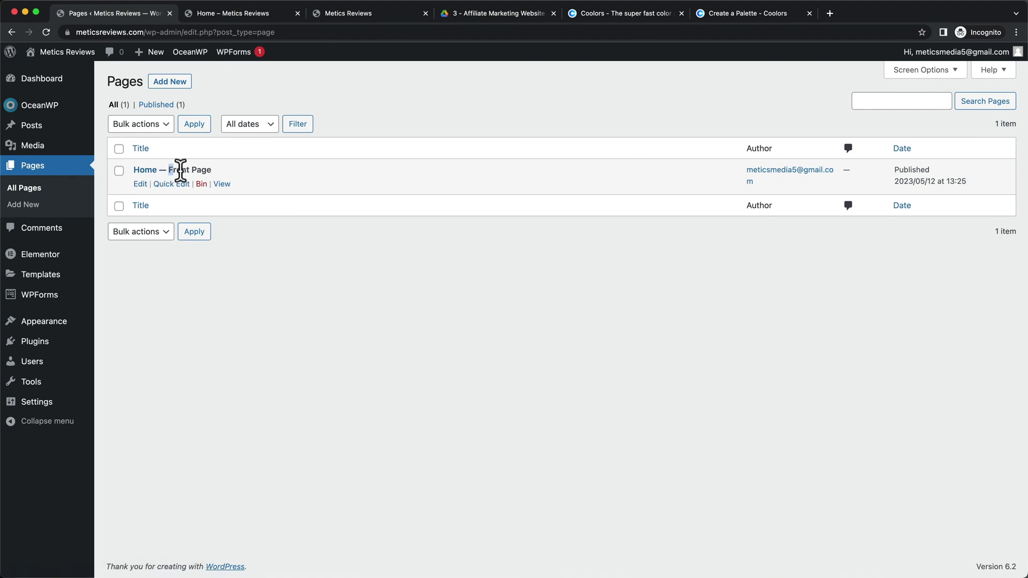
{"action": "left_click", "coordinate": [249, 170]}
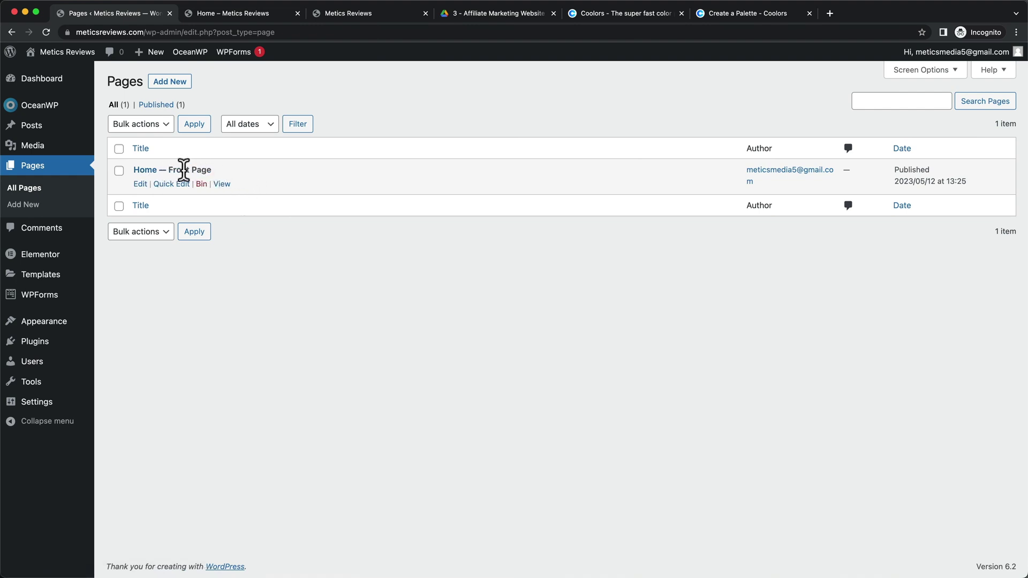